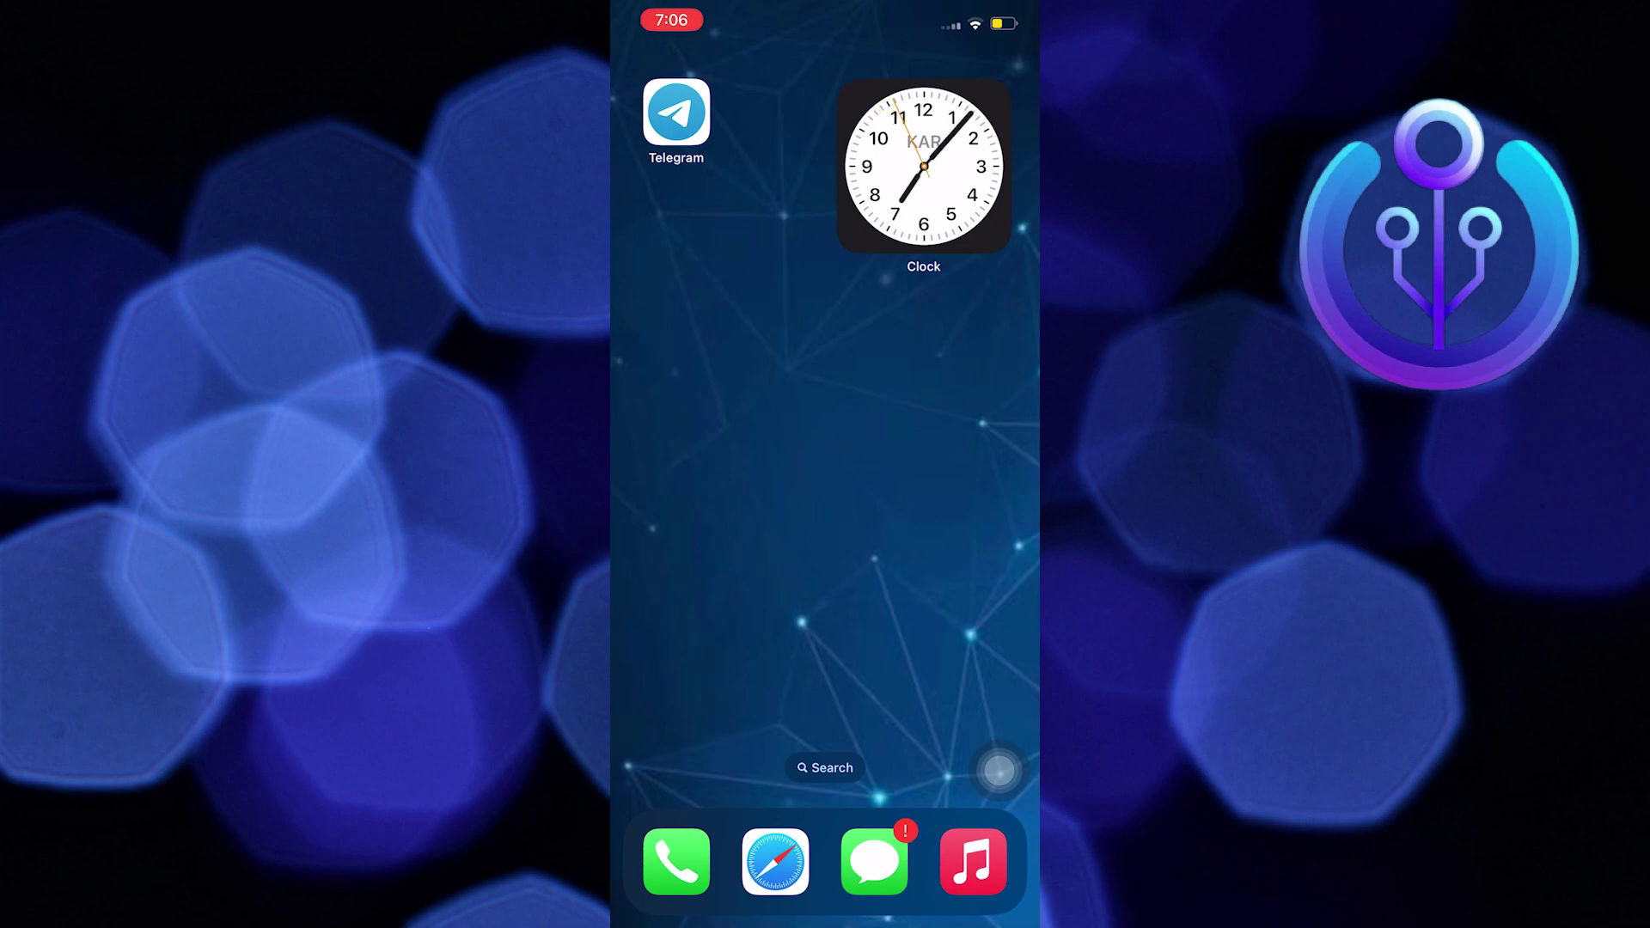
Pull down Spotlight search to look for Messenger.
left_click_drag(826, 387, 825, 580)
type("Mes")
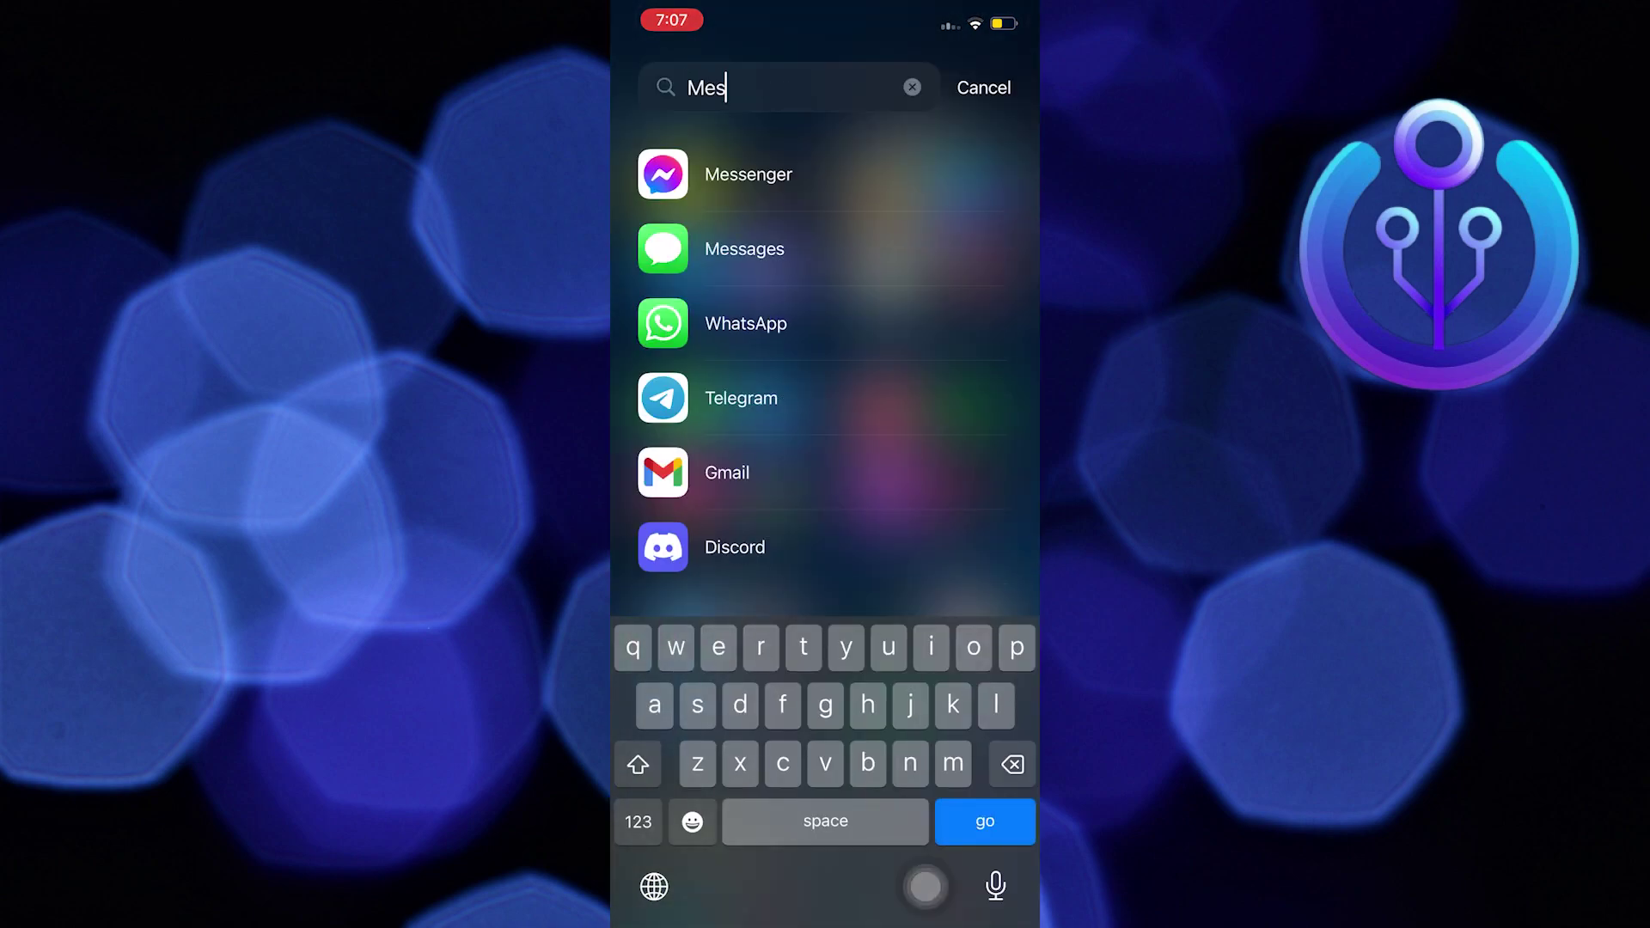
Launch Messenger from the search results and reach Settings through the side menu.
left_click(825, 175)
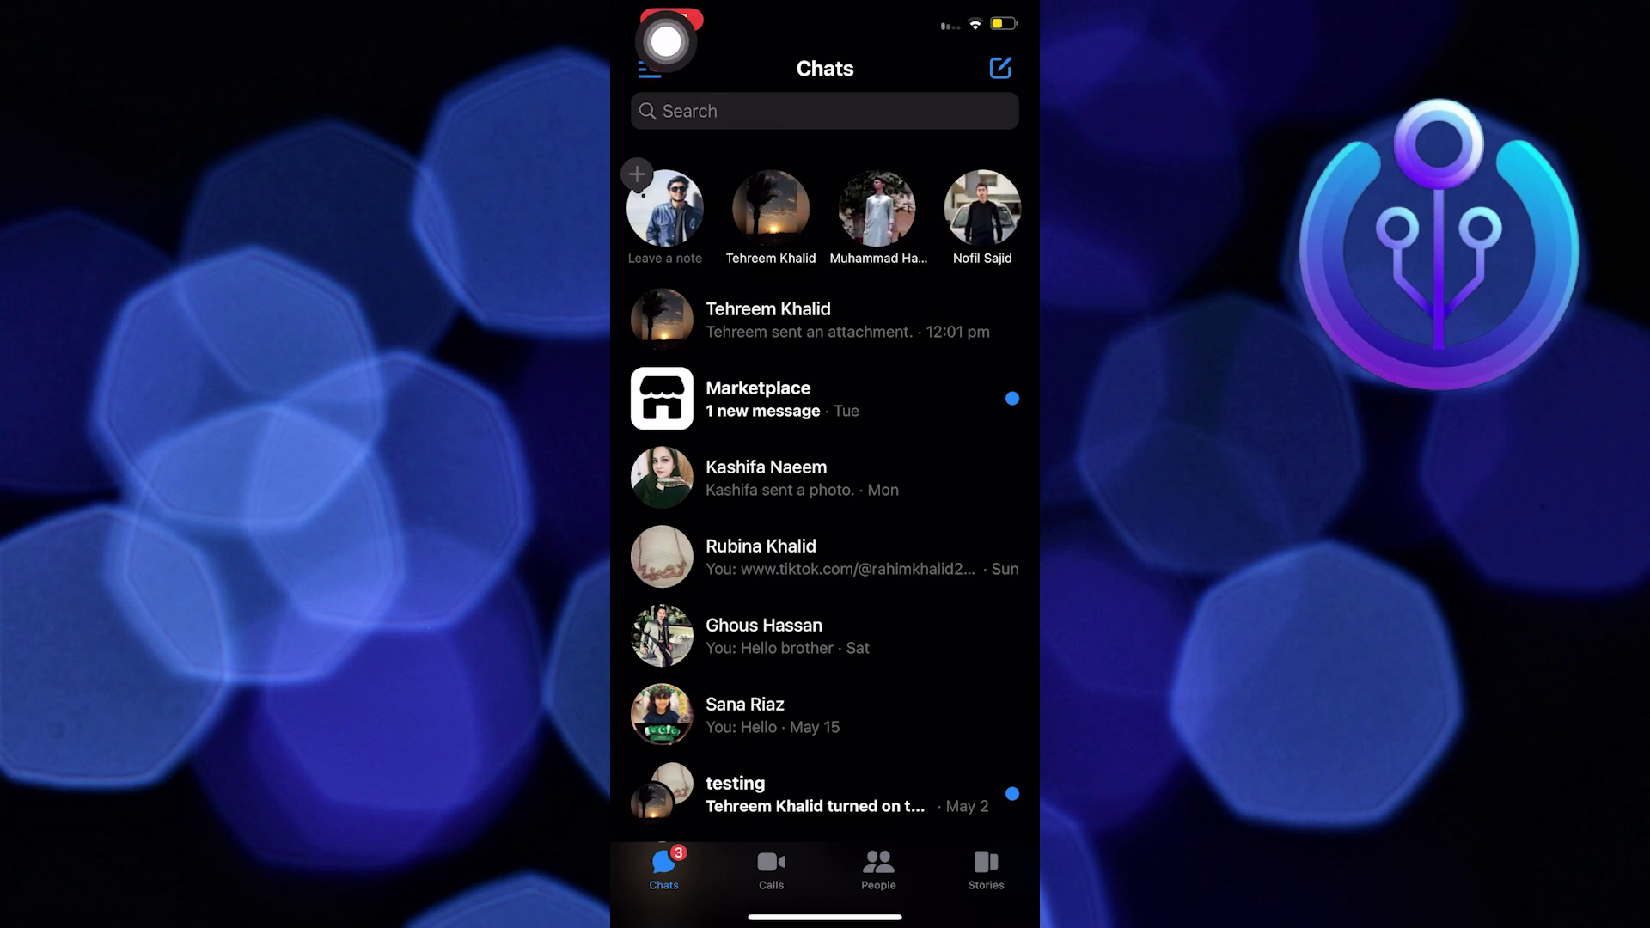
left_click(652, 67)
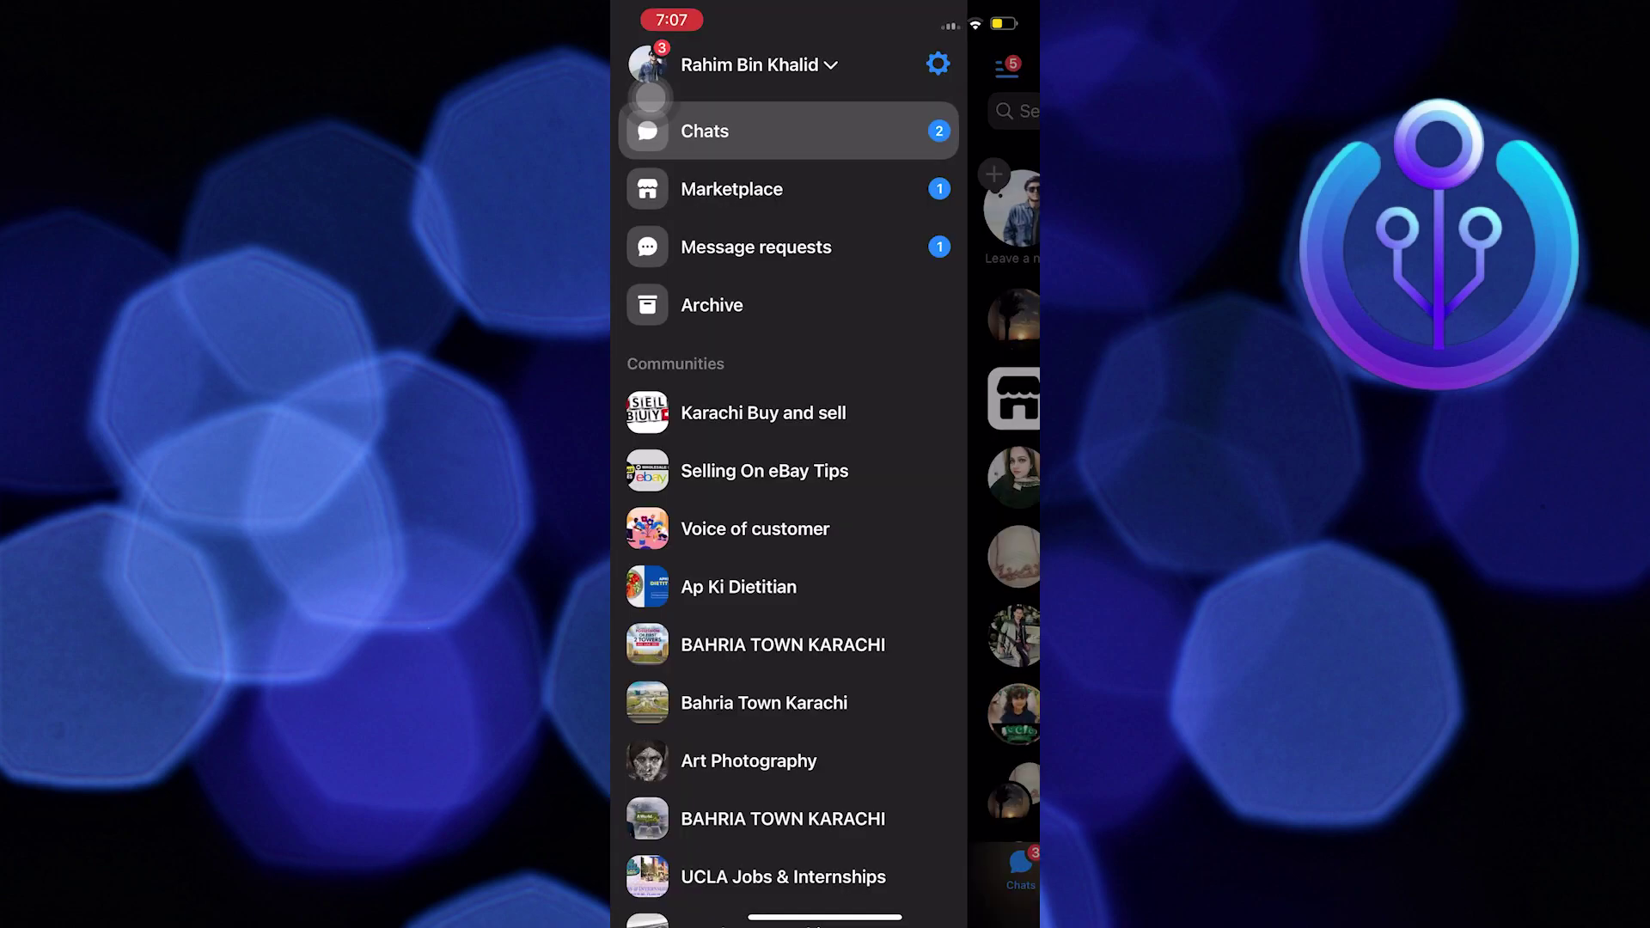
left_click(938, 64)
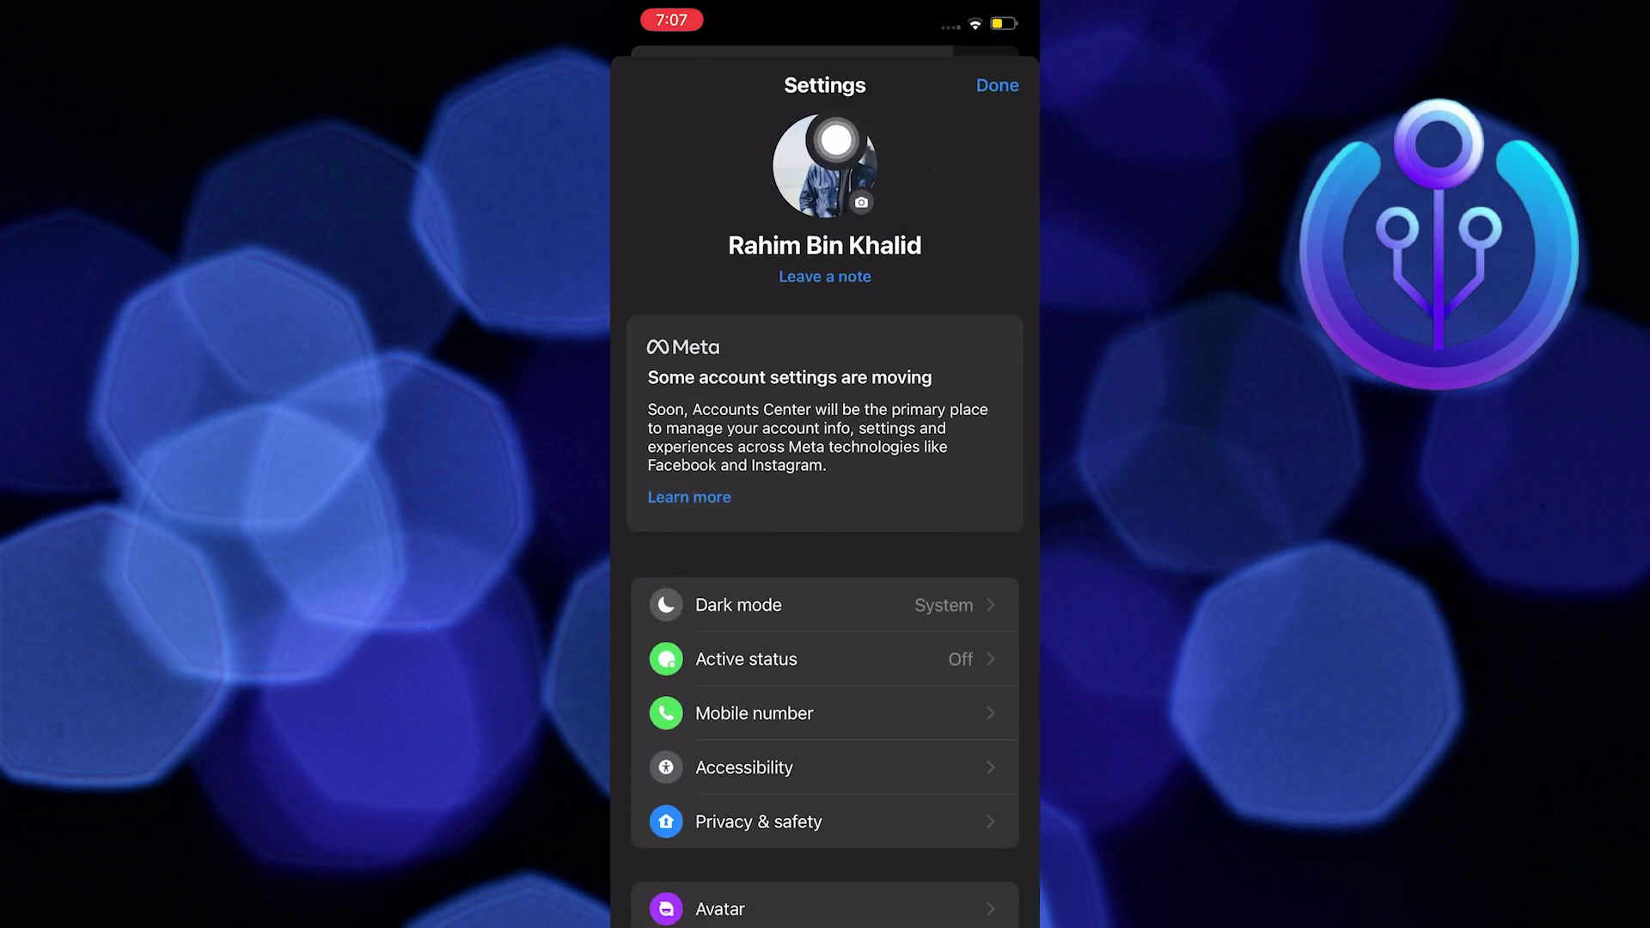
Choose Use Avatar from the profile picture options to start the avatar creator.
left_click(835, 139)
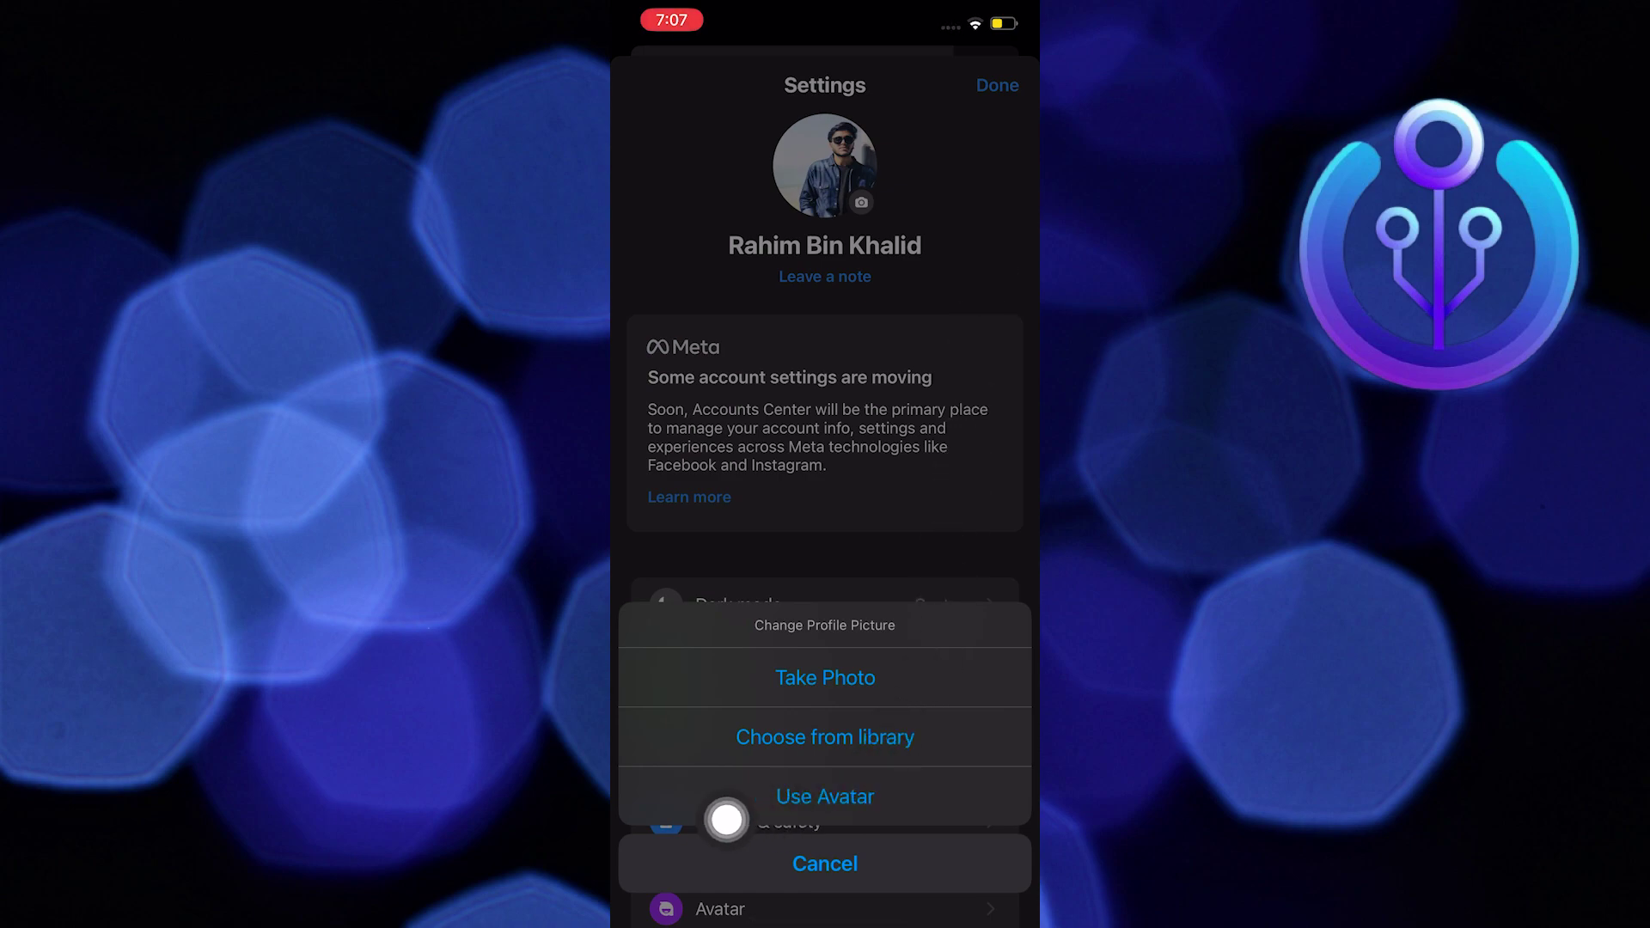
left_click(1000, 783)
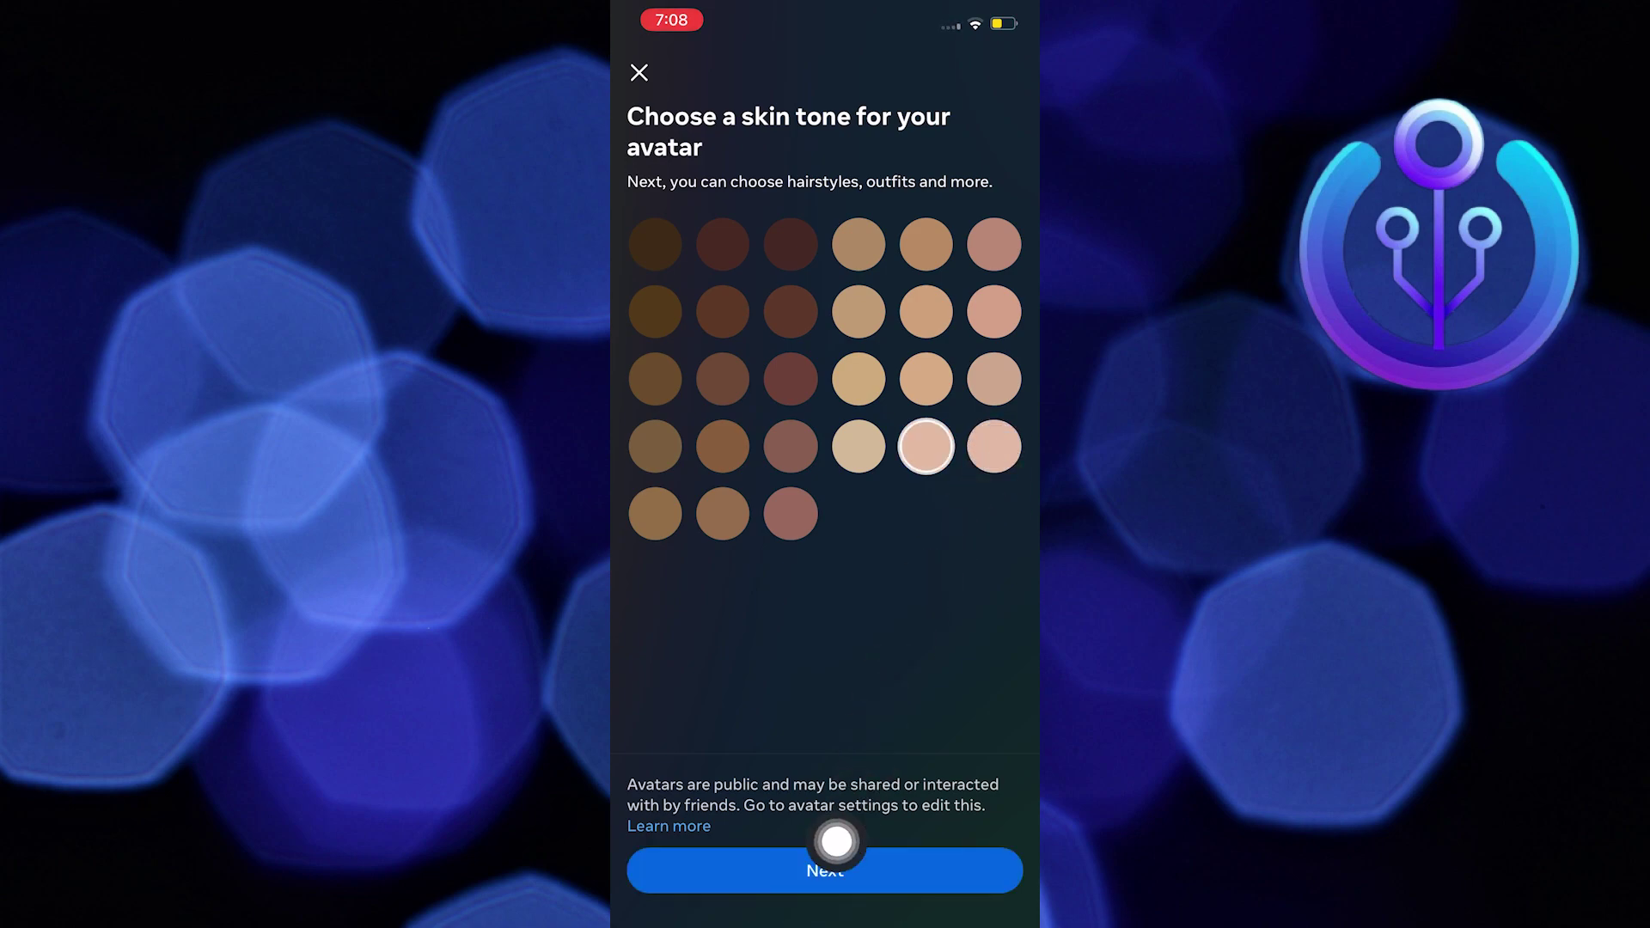
Accept the skin tone, pick spiky dark hair, and keep the default hair color and face shape.
left_click(889, 869)
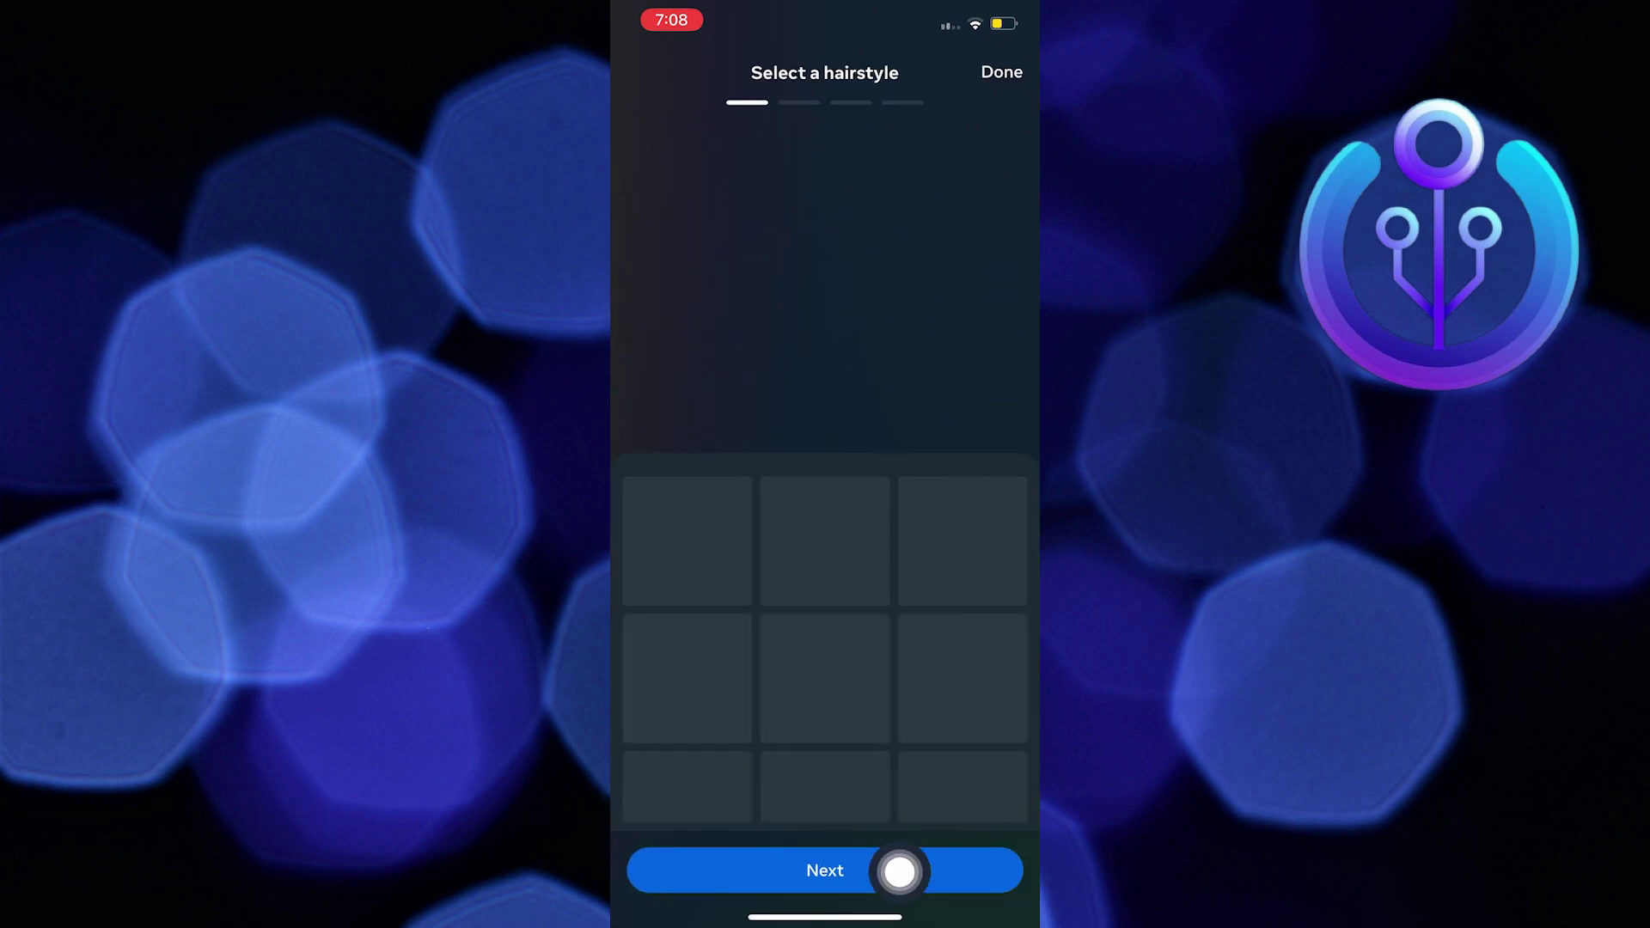
left_click_drag(809, 605, 650, 781)
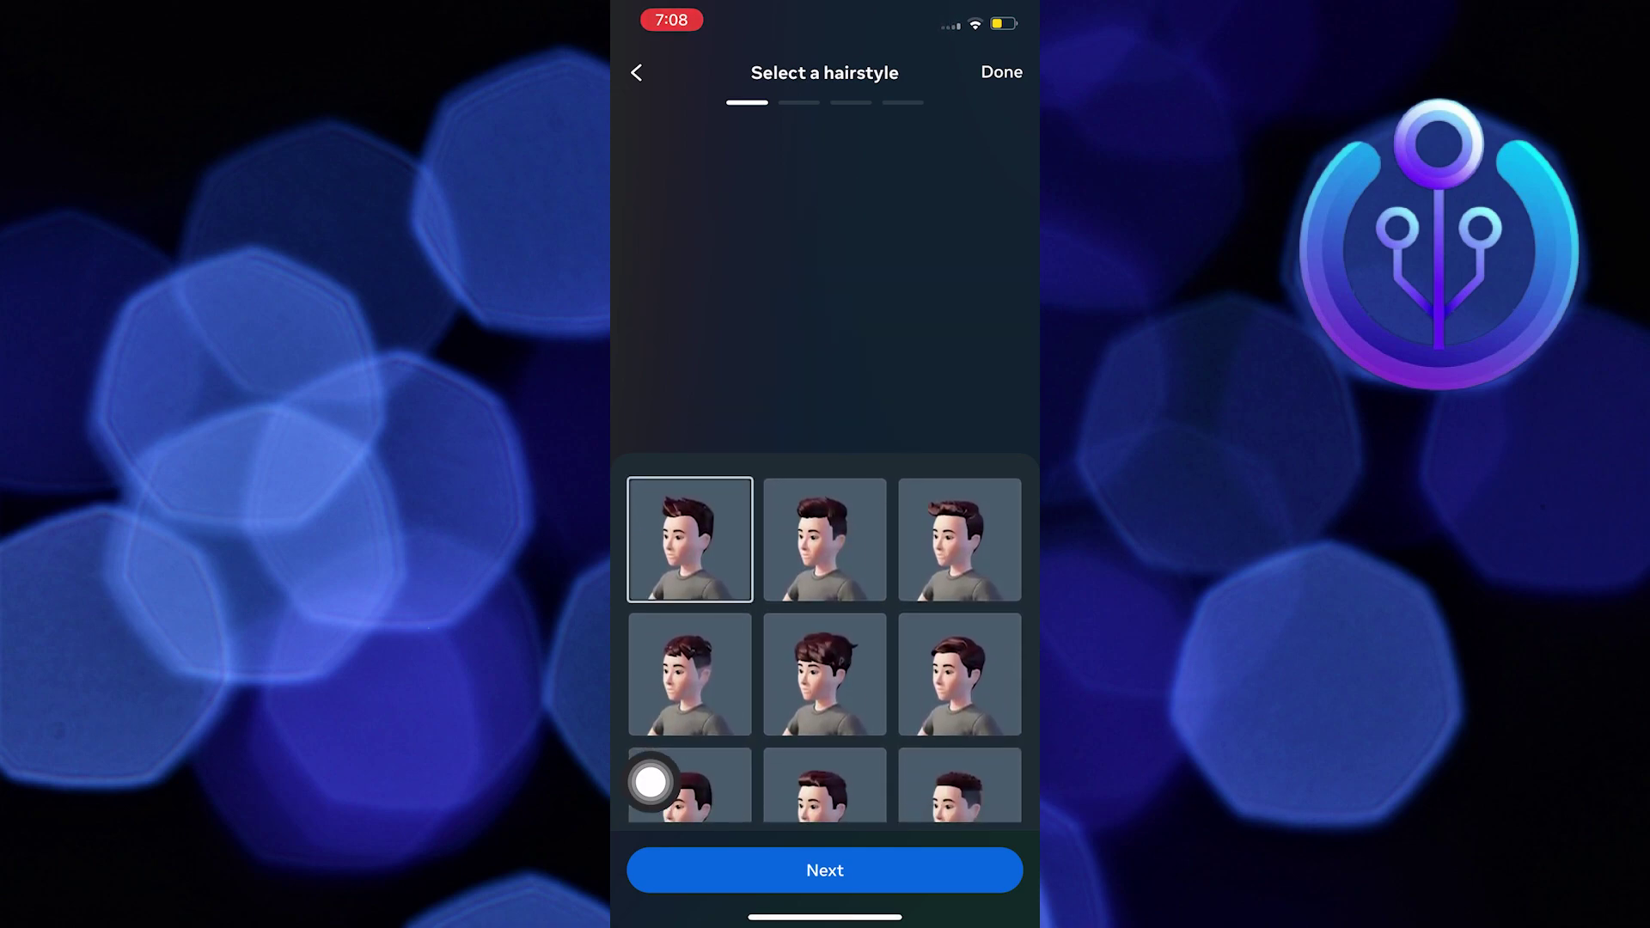
left_click(649, 781)
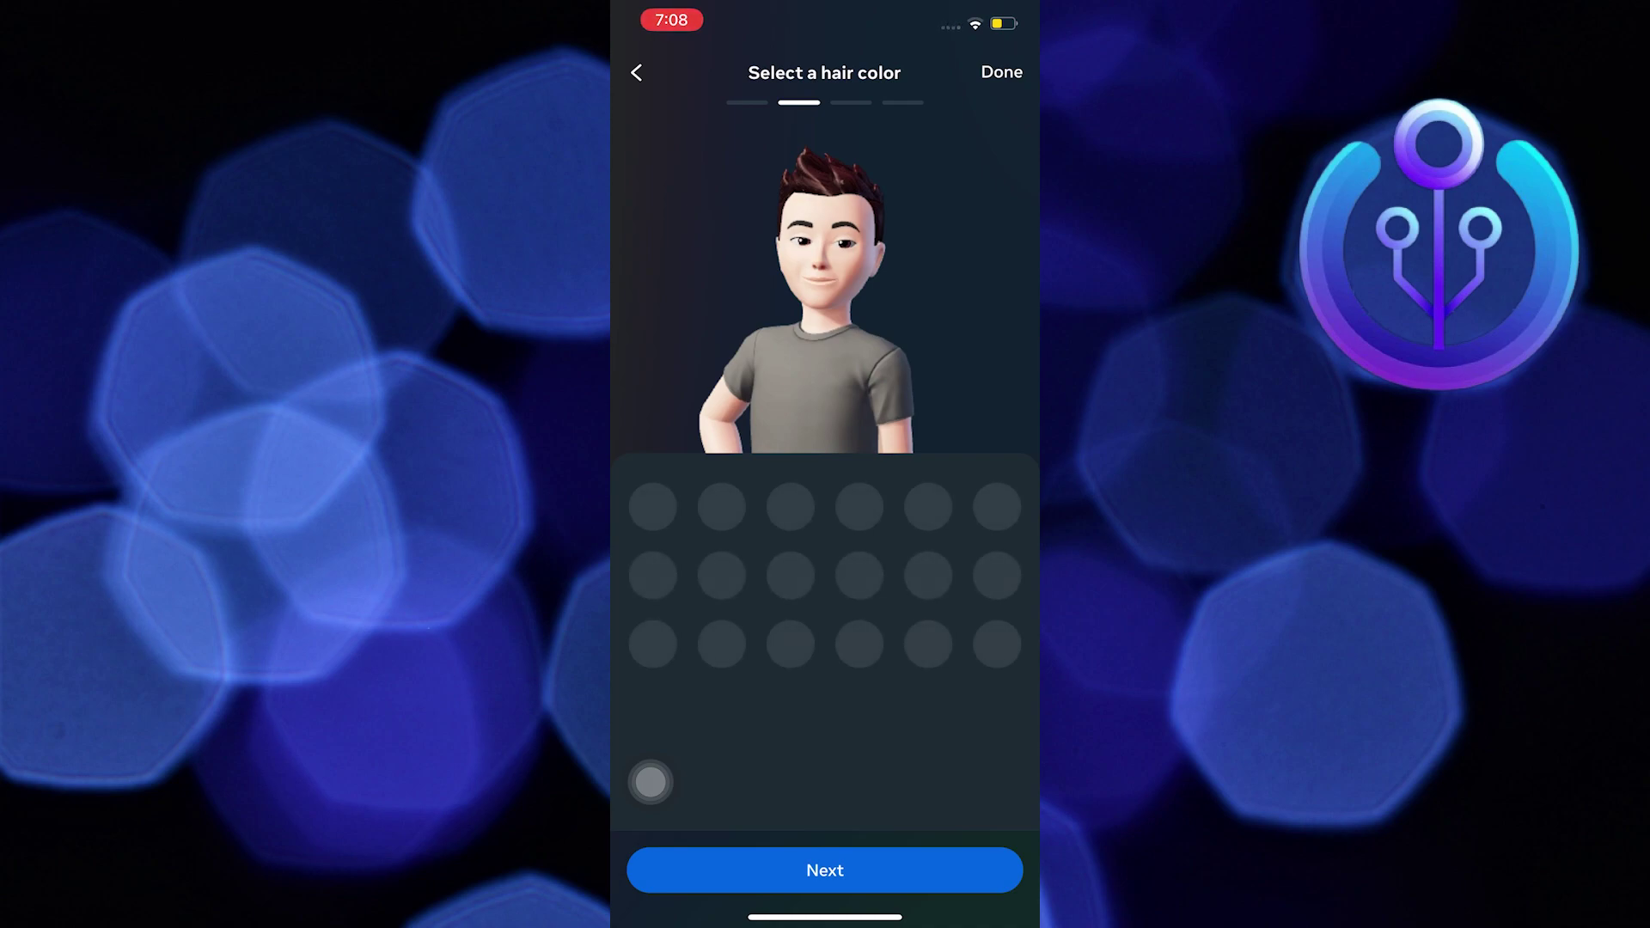
left_click(826, 870)
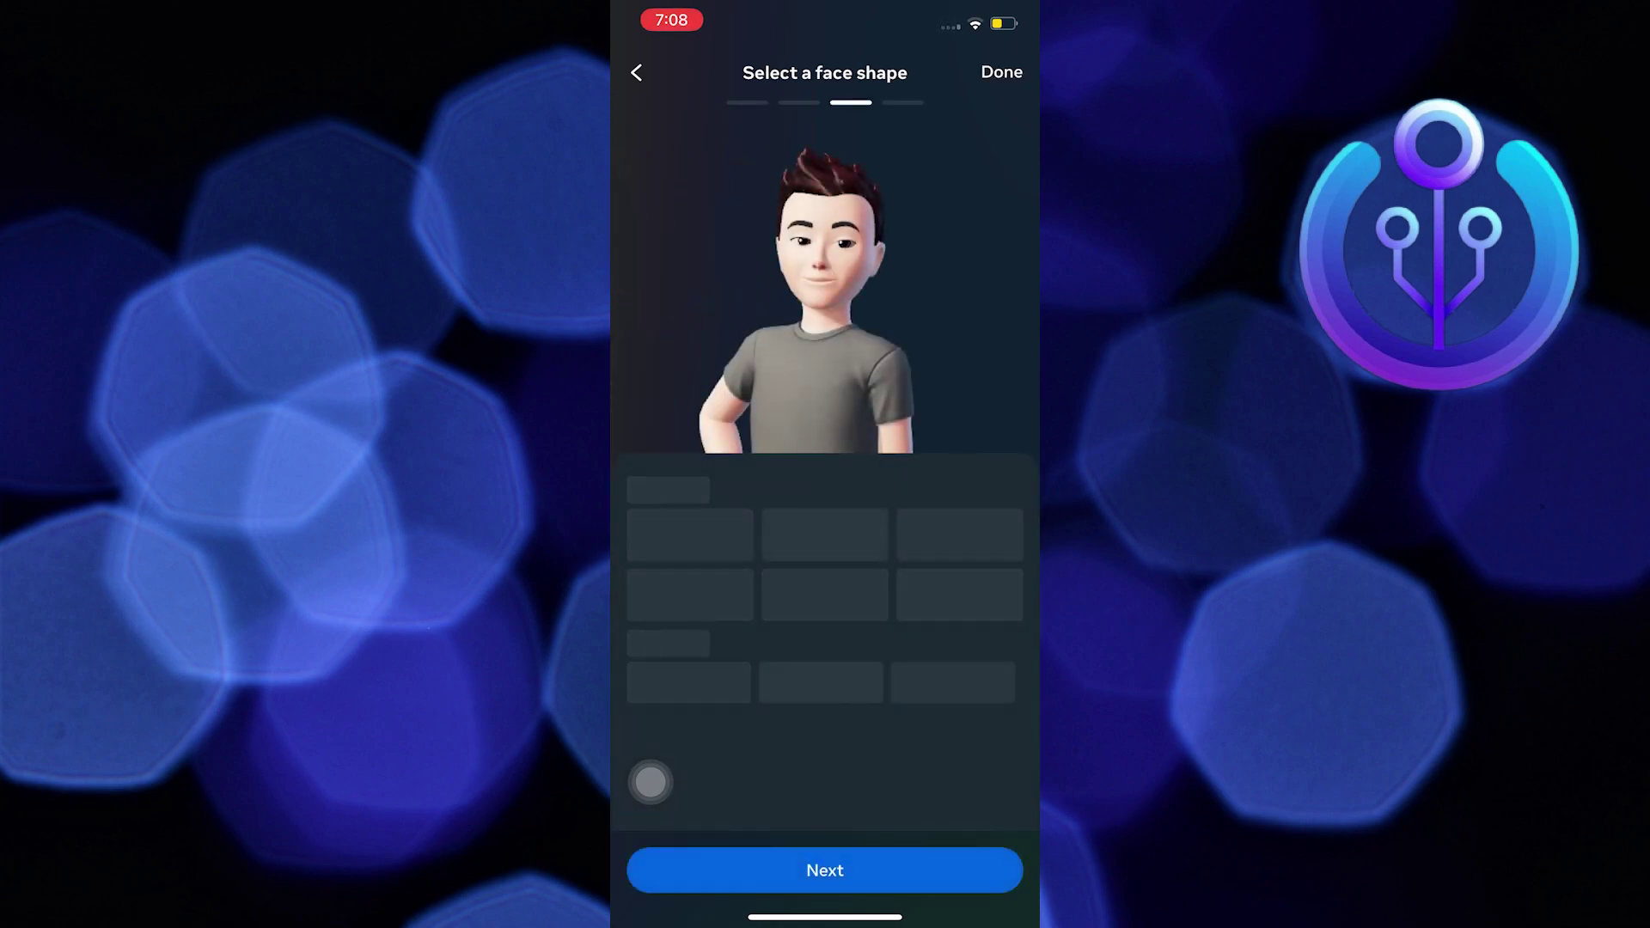
left_click(825, 870)
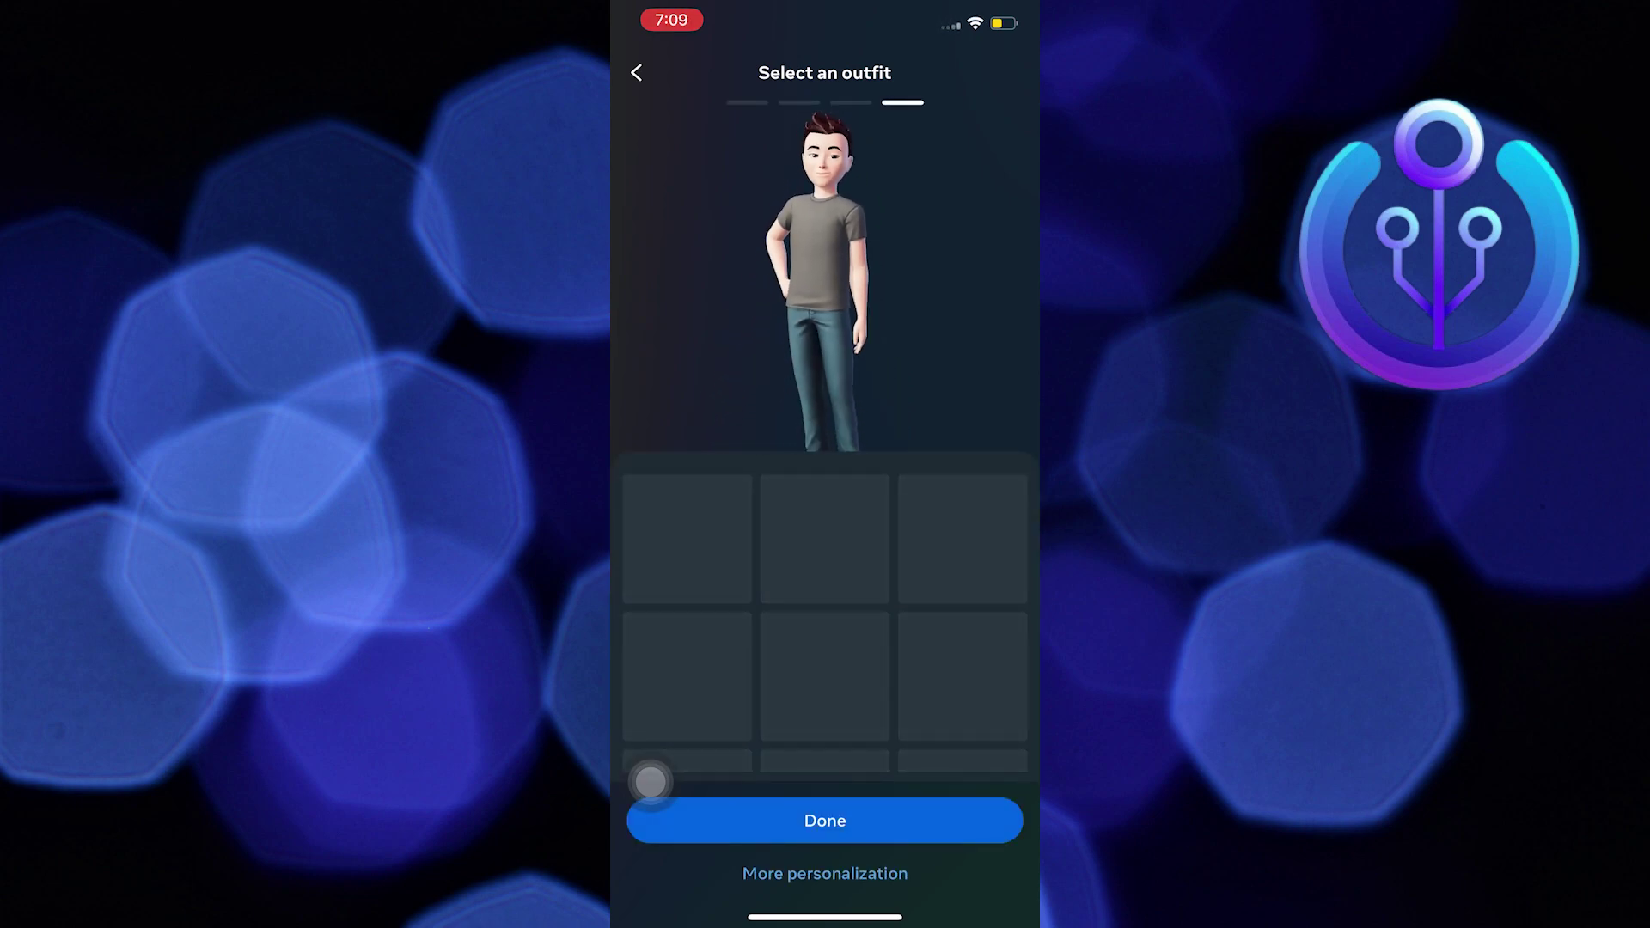
Finish and save the avatar in the grey t-shirt, continuing to profile picture setup.
left_click(825, 820)
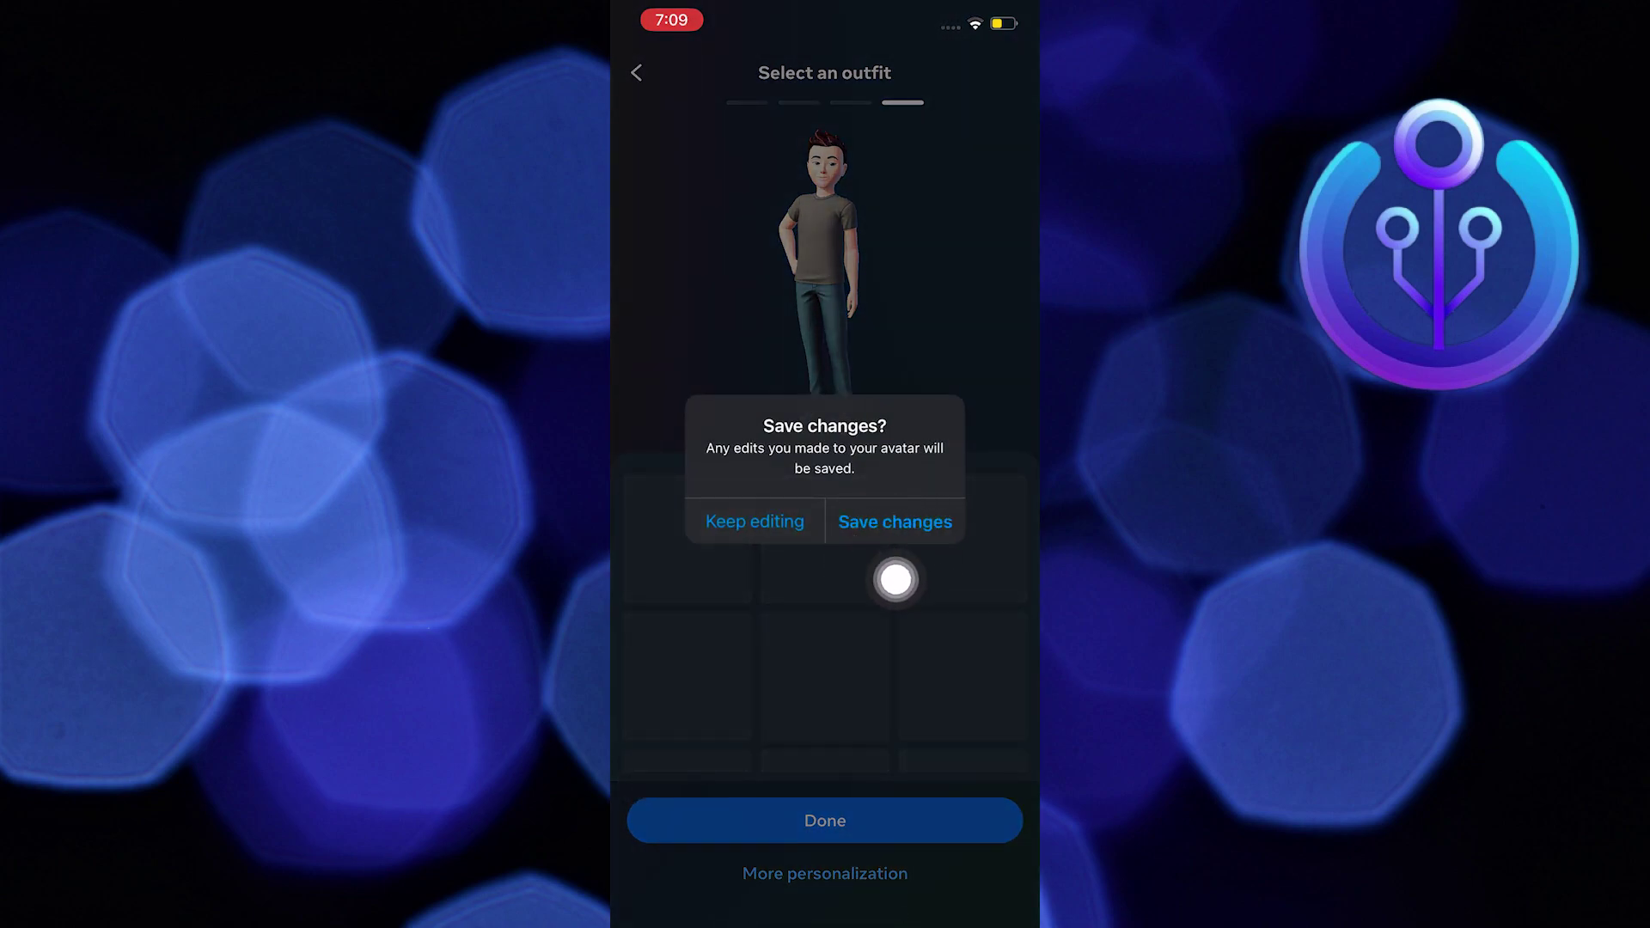
left_click(896, 522)
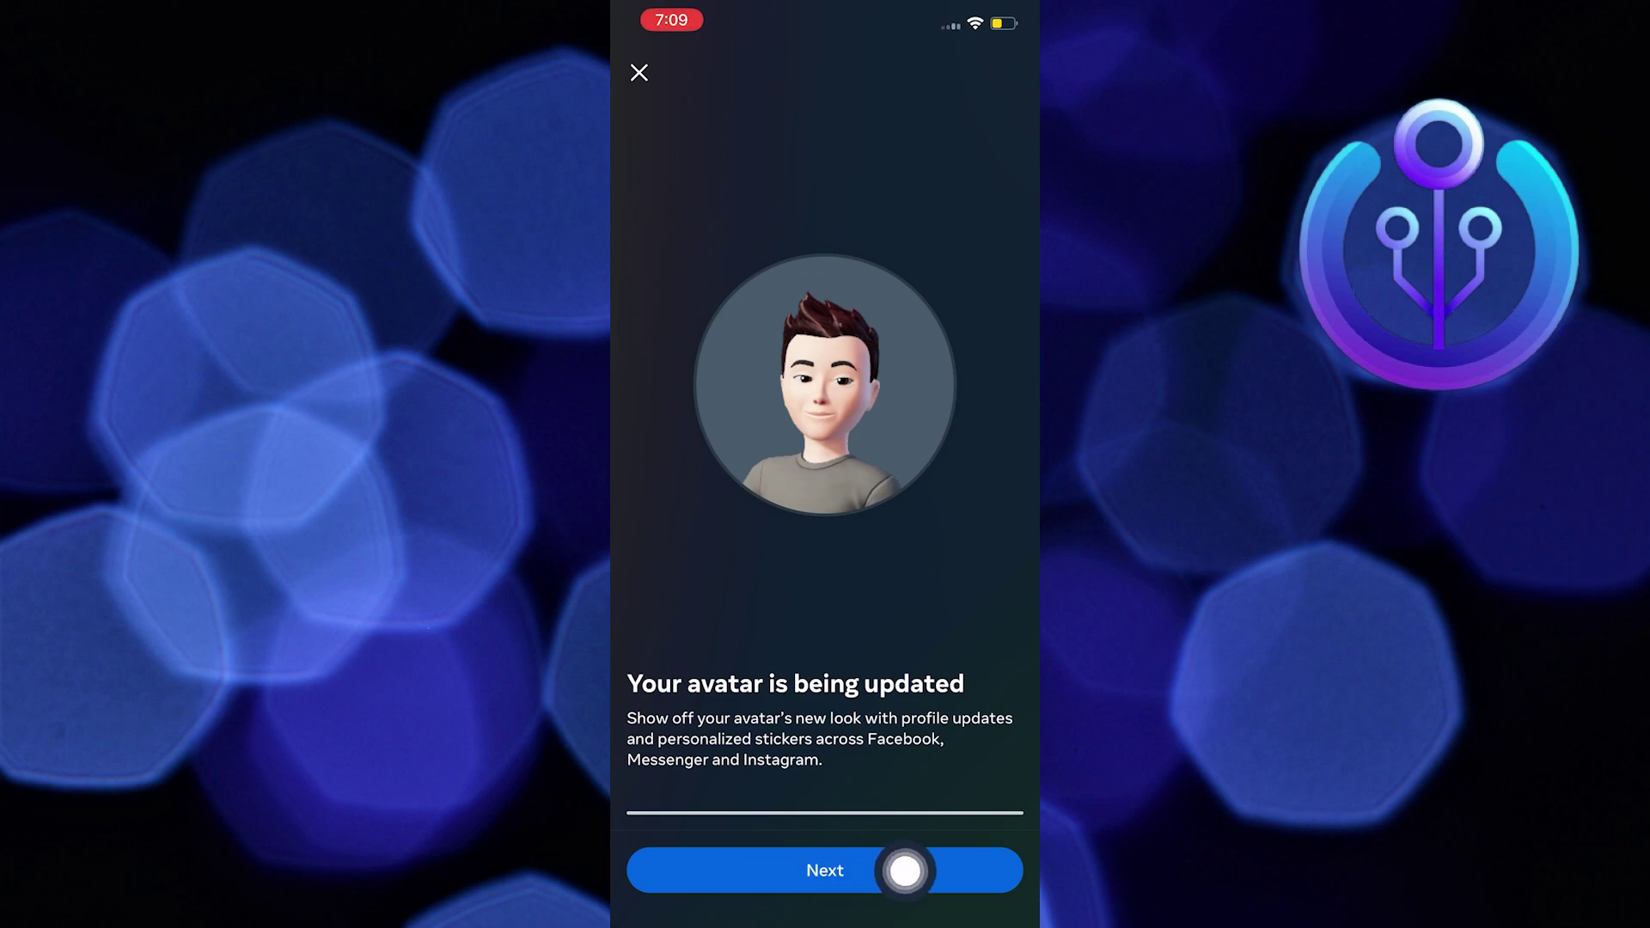
left_click(769, 872)
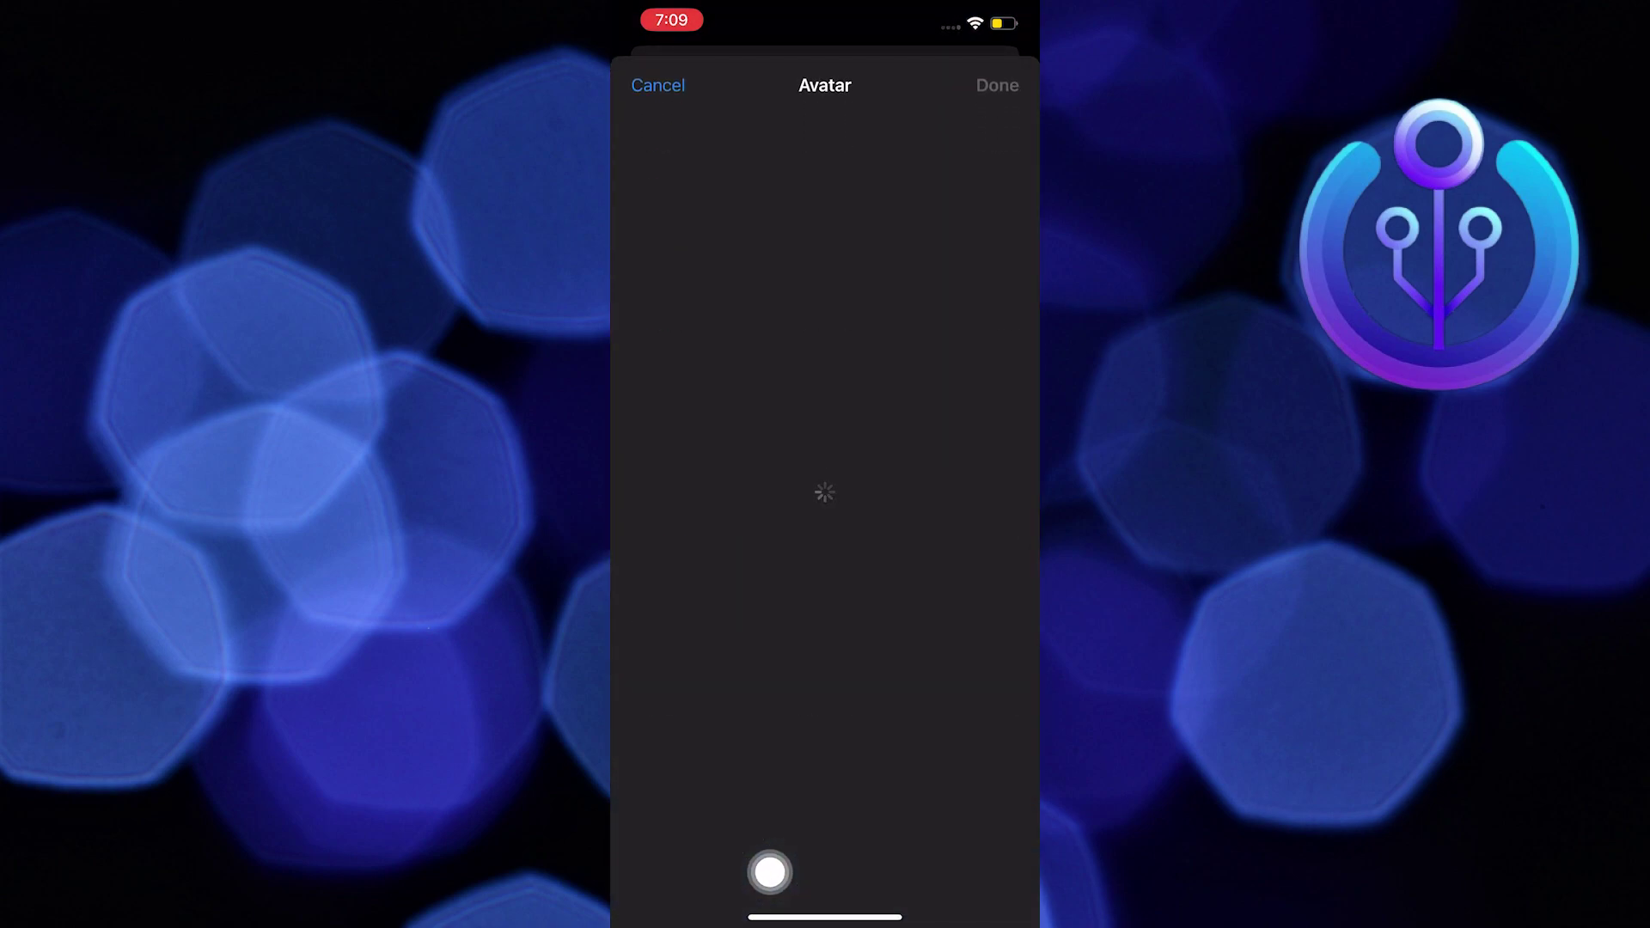
Choose the winking pose with grey background and confirm it for the profile picture preview.
left_click(981, 567)
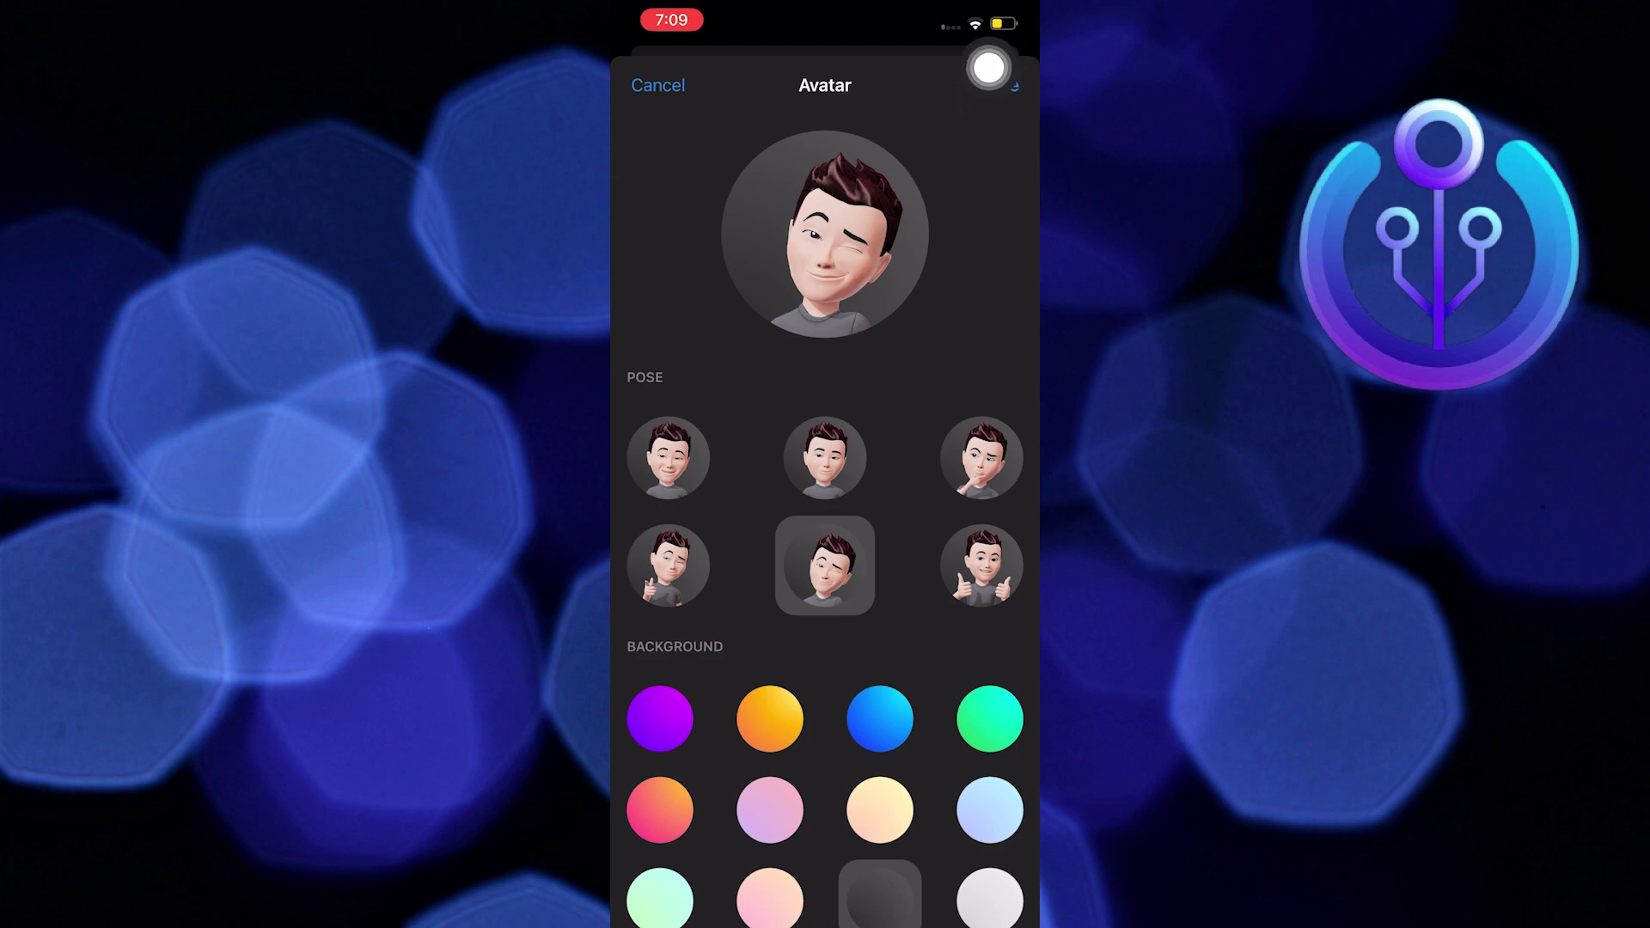
left_click_drag(995, 94, 999, 196)
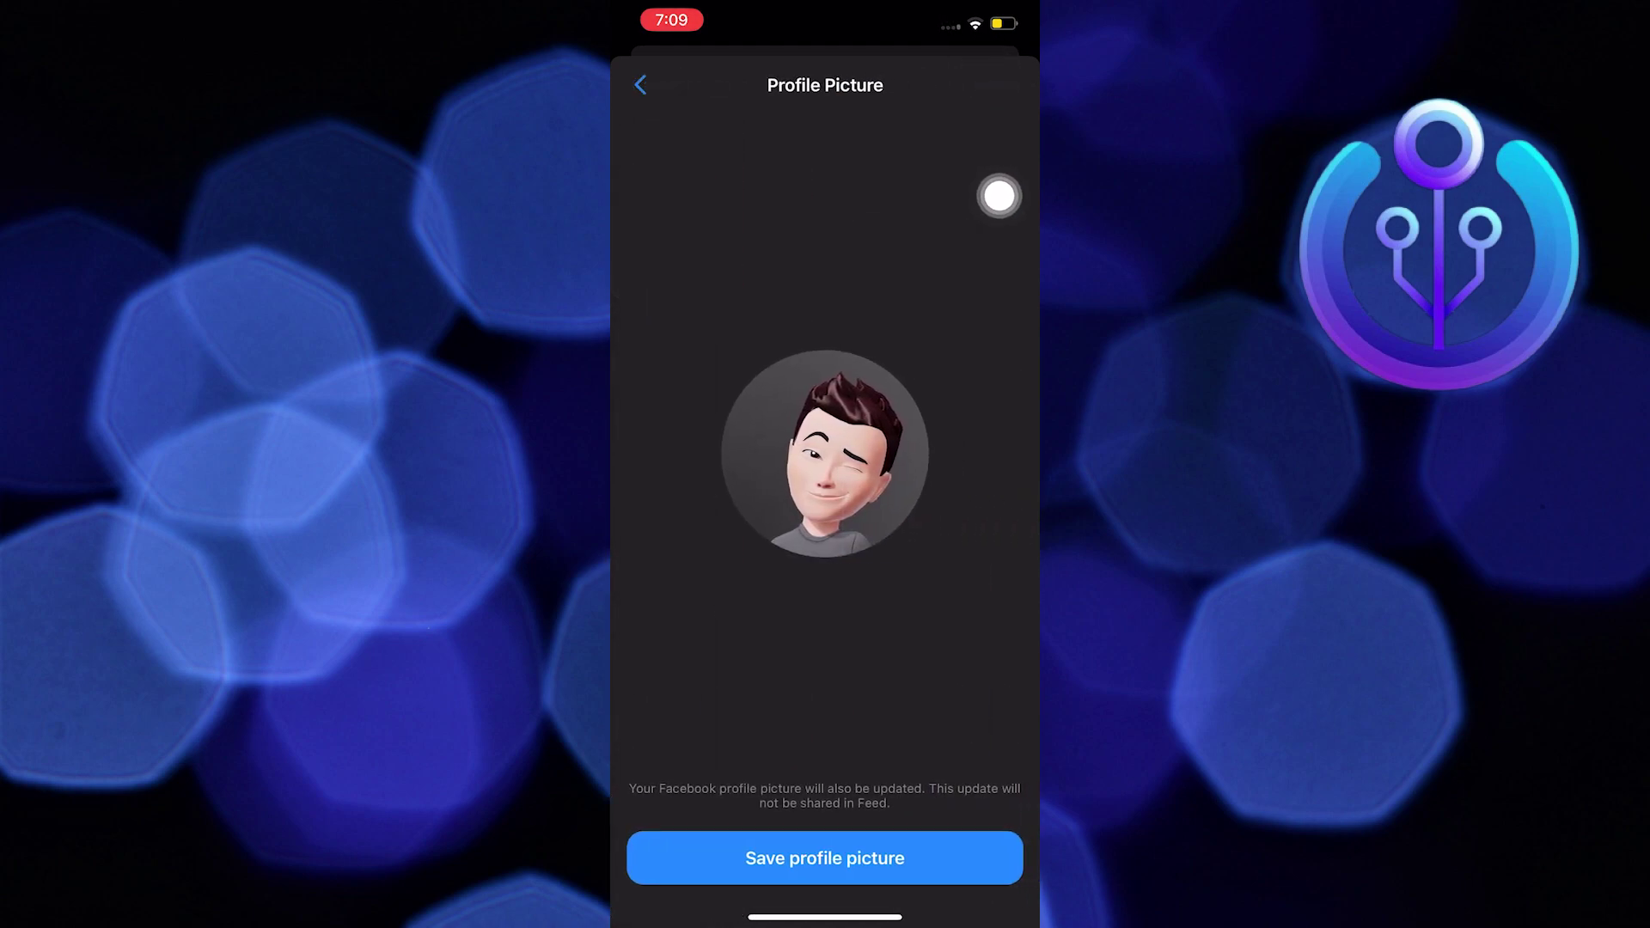